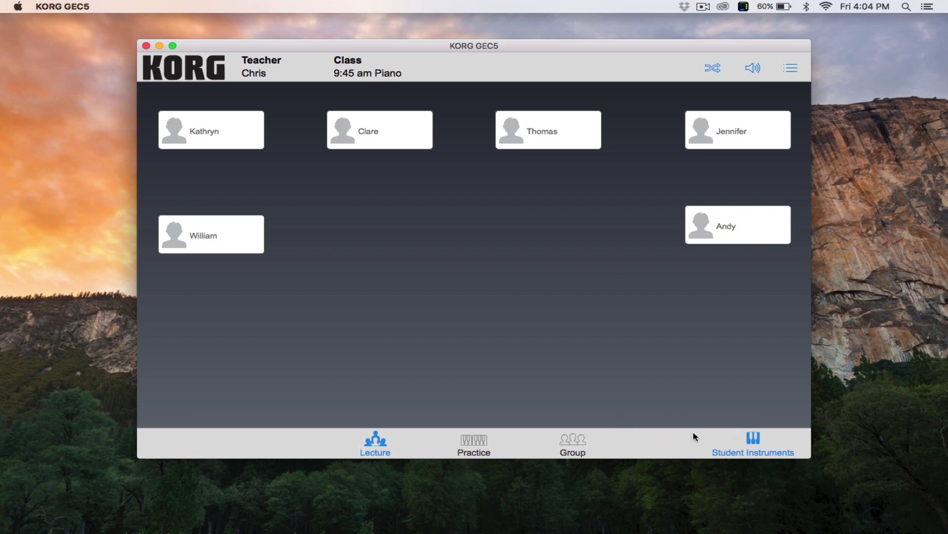
- Turn off Student Instruments, then briefly monitor the top-left student and stop
left_click(754, 438)
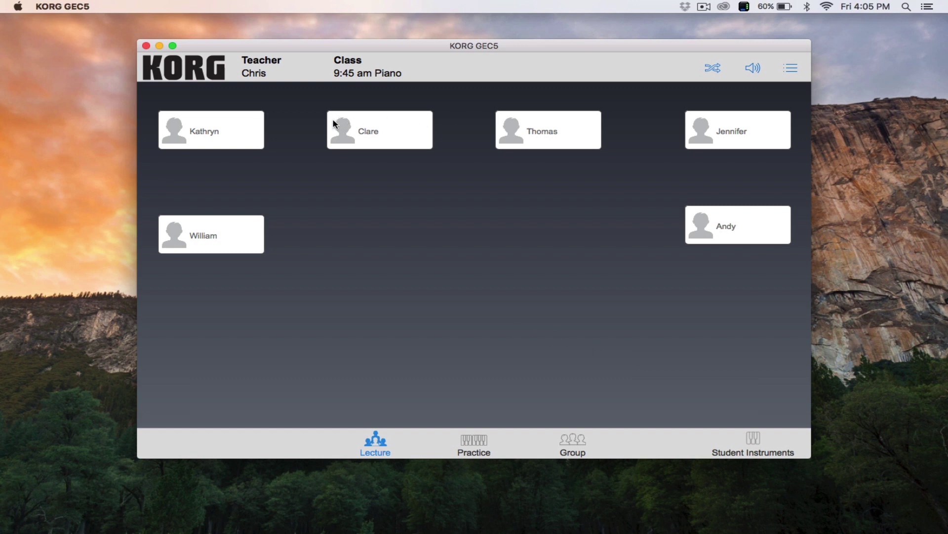
left_click(228, 134)
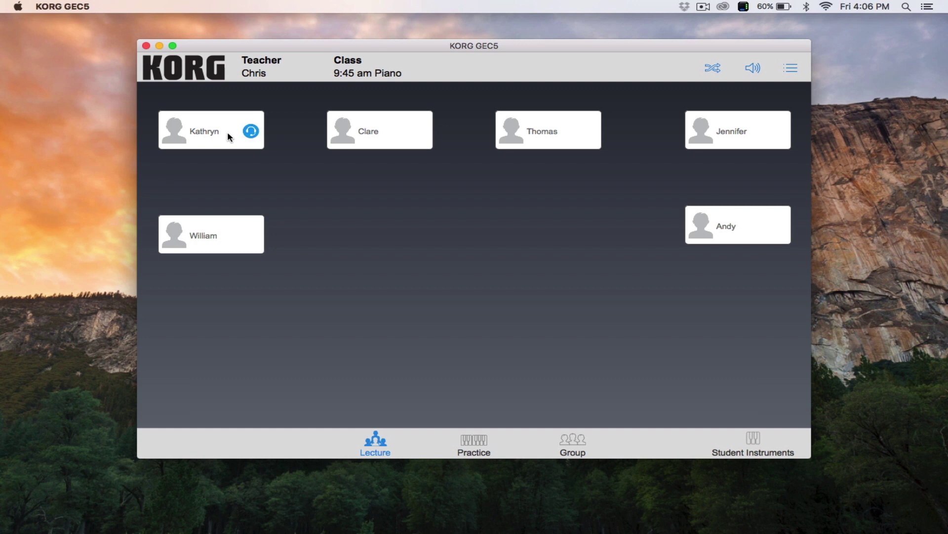
left_click(227, 131)
- Switch the class to Practice mode and briefly monitor the second top-row student
left_click(475, 441)
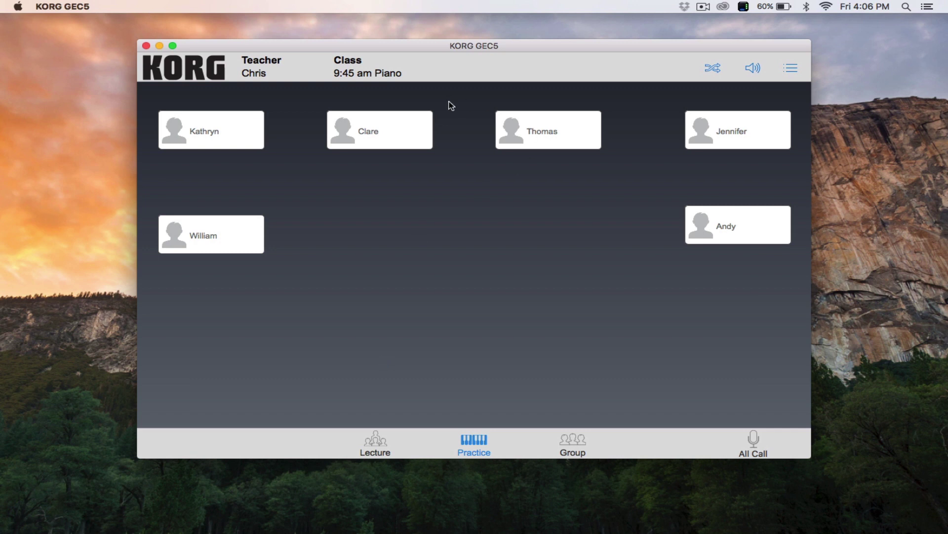
left_click(366, 136)
left_click(366, 137)
- Switch the 9:45 am Piano class into Group mode
left_click(572, 444)
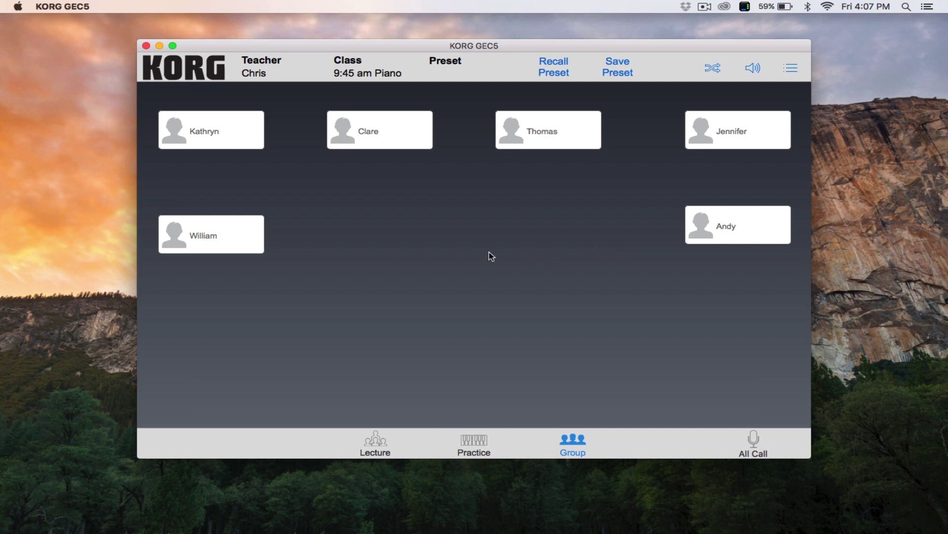
left_click(562, 70)
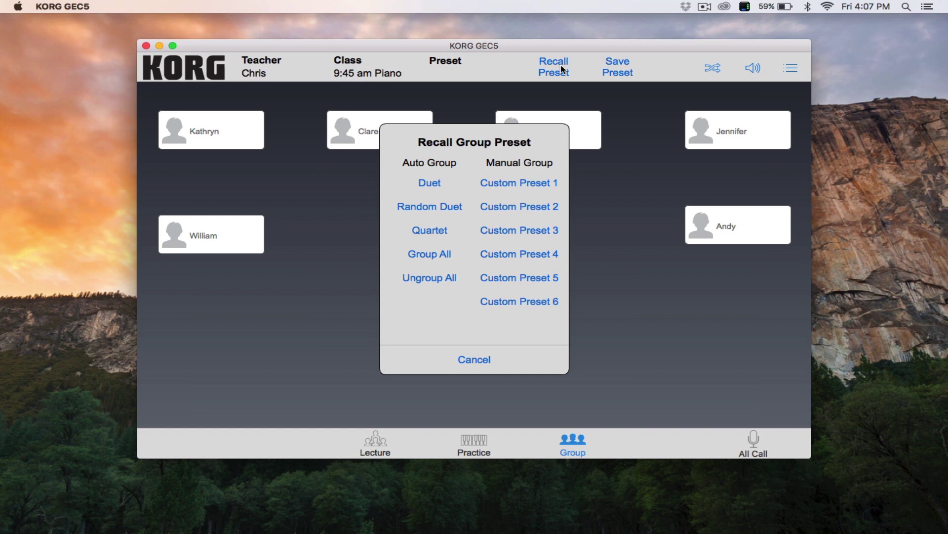
left_click(429, 184)
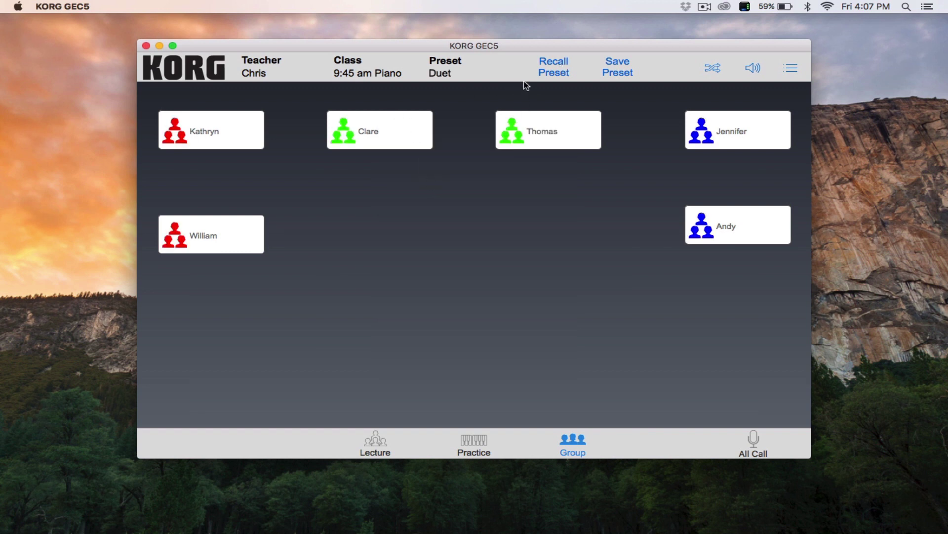
left_click(558, 72)
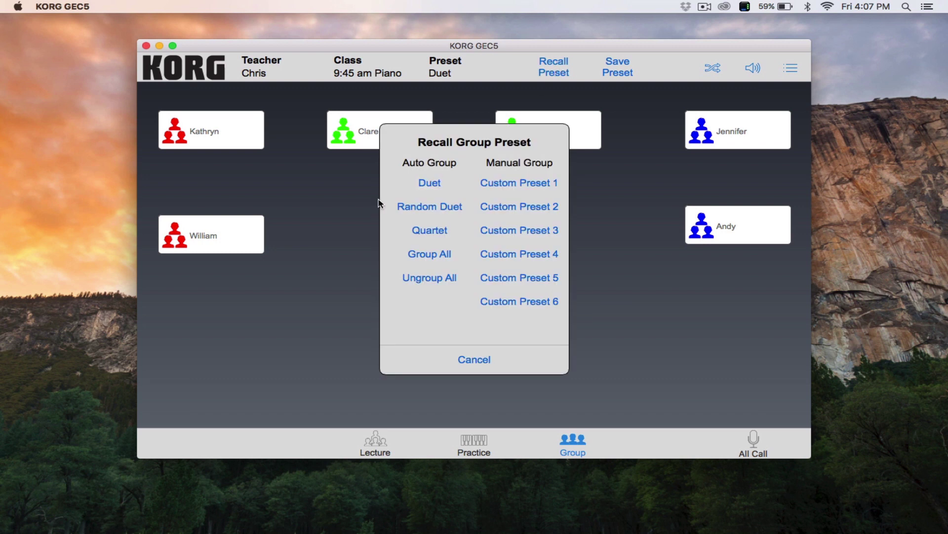
left_click(450, 210)
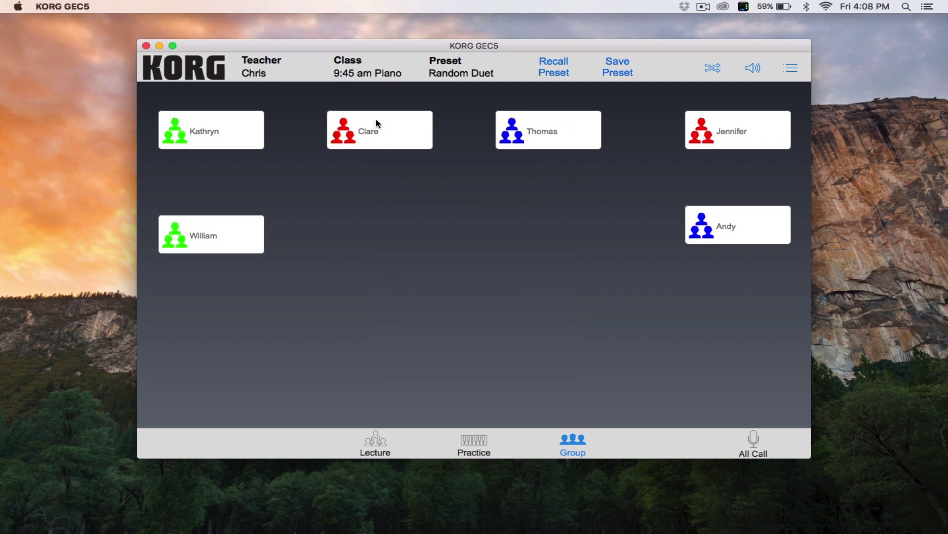
left_click(554, 72)
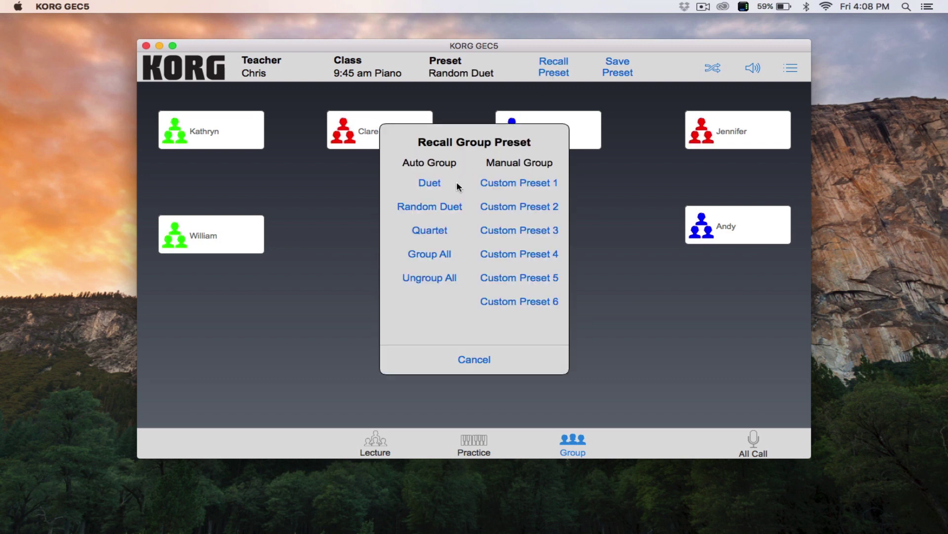
left_click(451, 206)
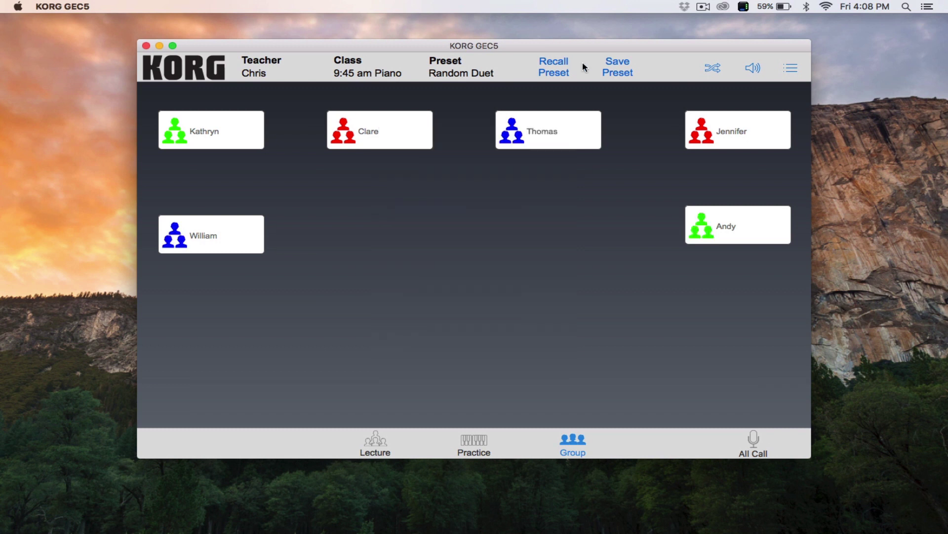
left_click(557, 70)
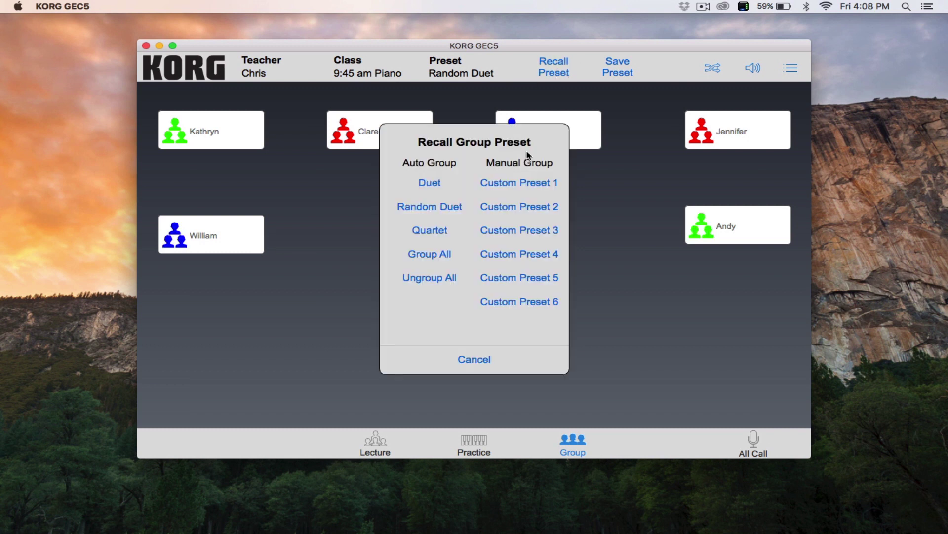
left_click(428, 231)
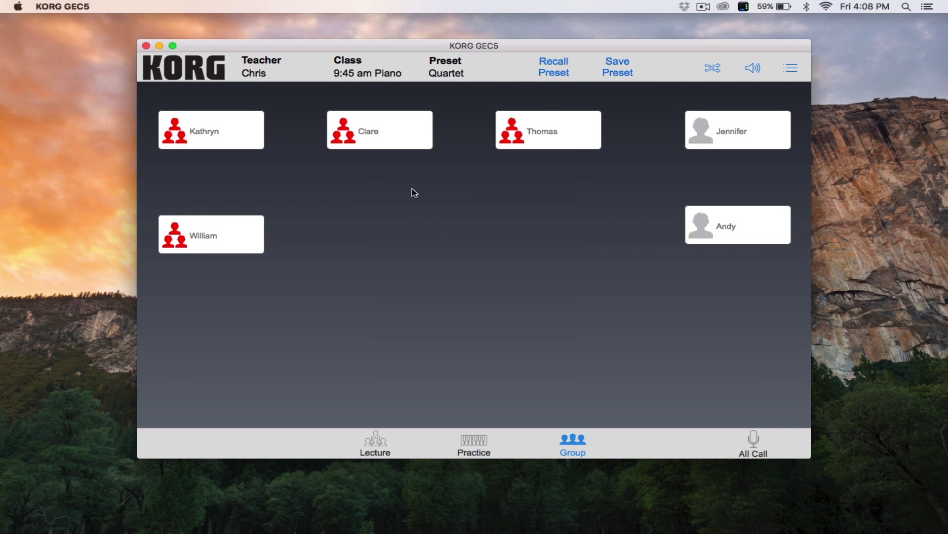
left_click(552, 66)
left_click(428, 234)
left_click(552, 69)
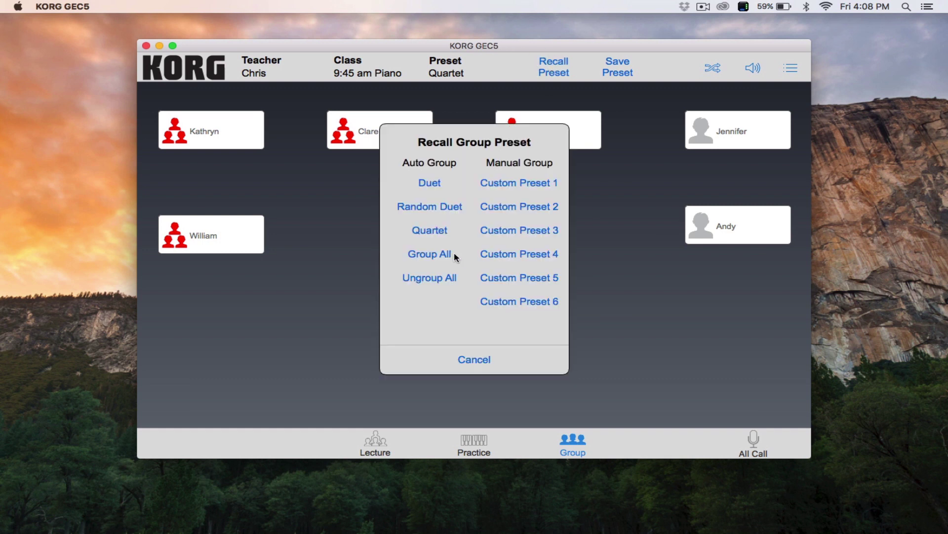
left_click(430, 257)
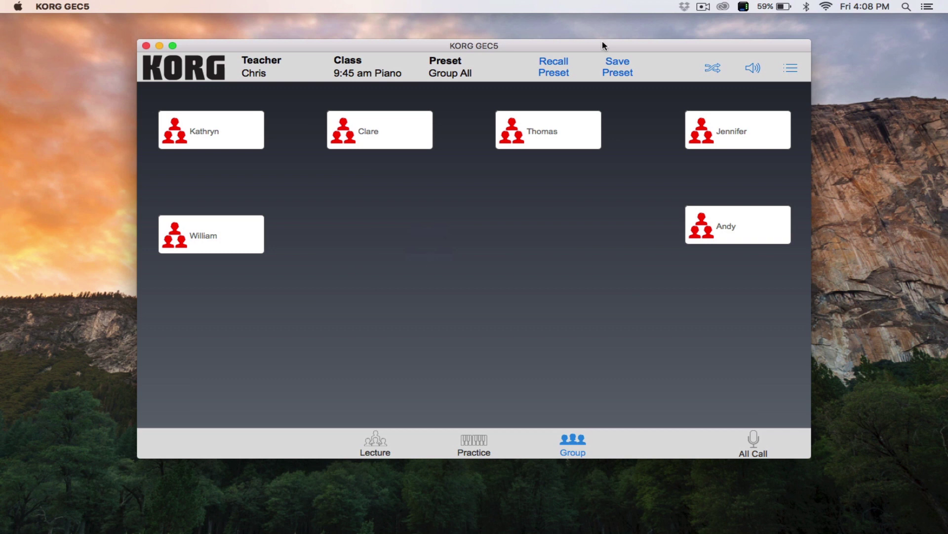
left_click(550, 68)
left_click(428, 281)
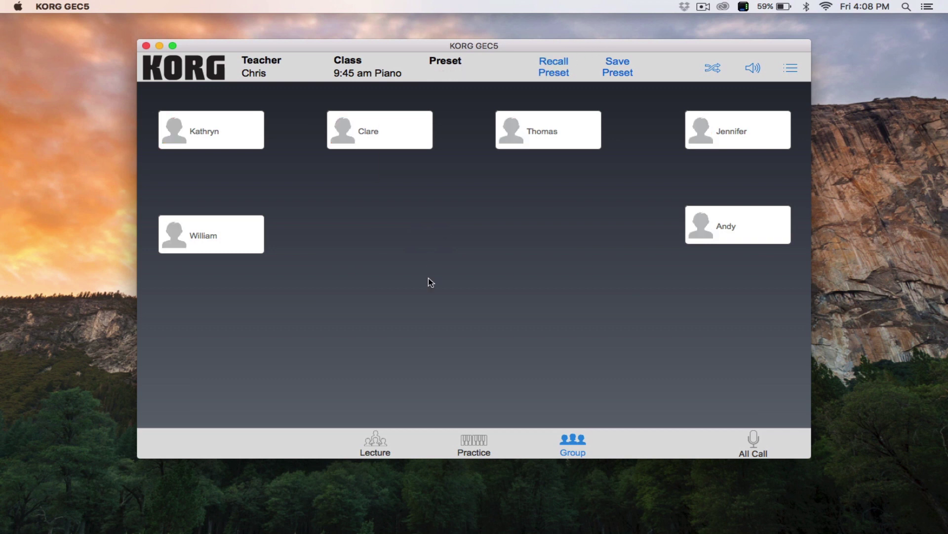
- Make a red group of three students and a green pair, then select both right-column students
left_click(200, 235)
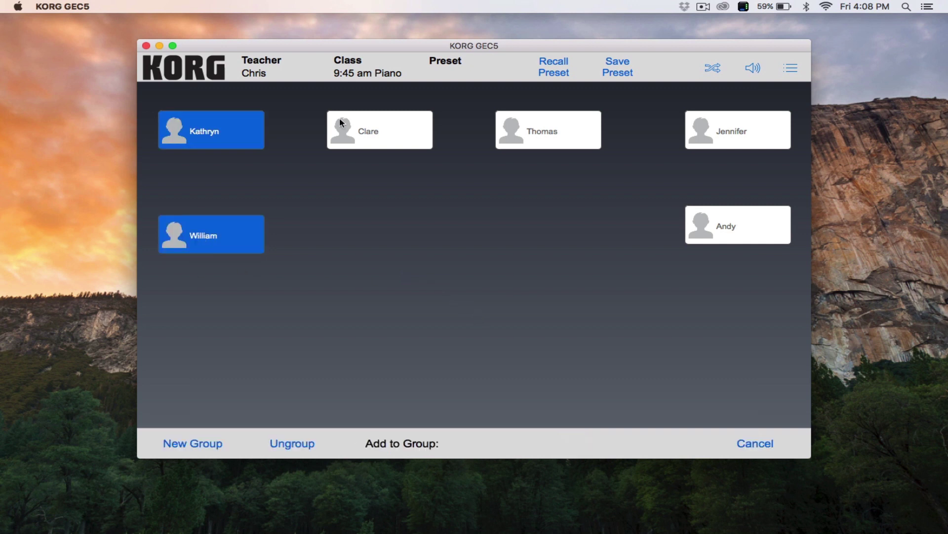
left_click(366, 131)
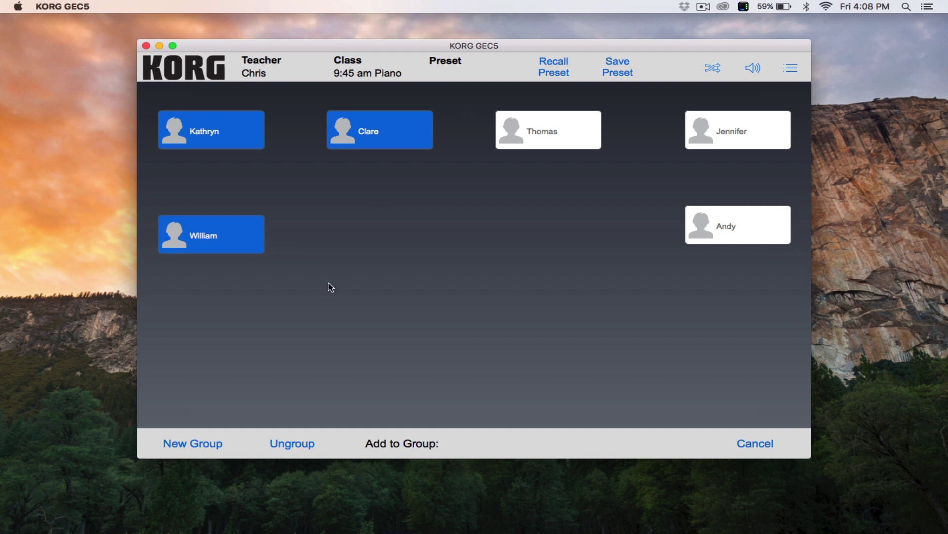
left_click(212, 444)
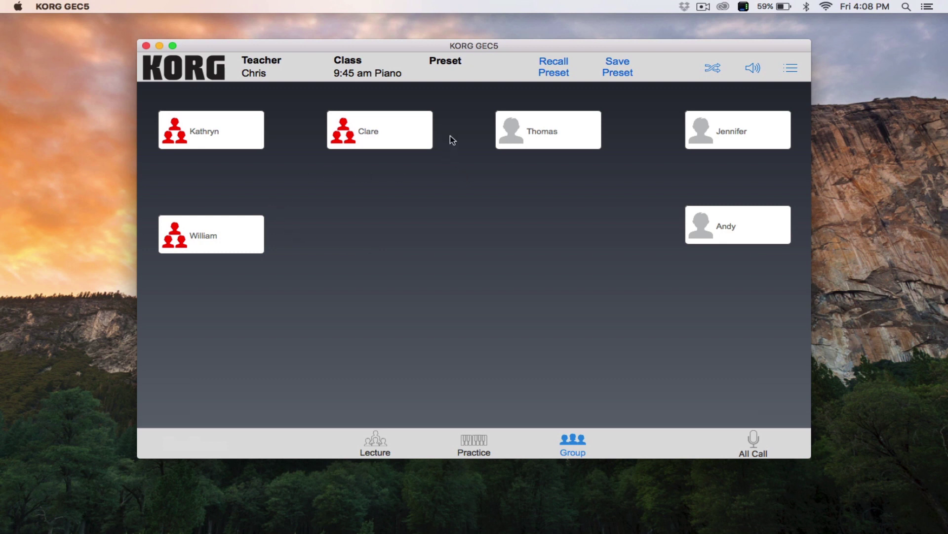
left_click(531, 137)
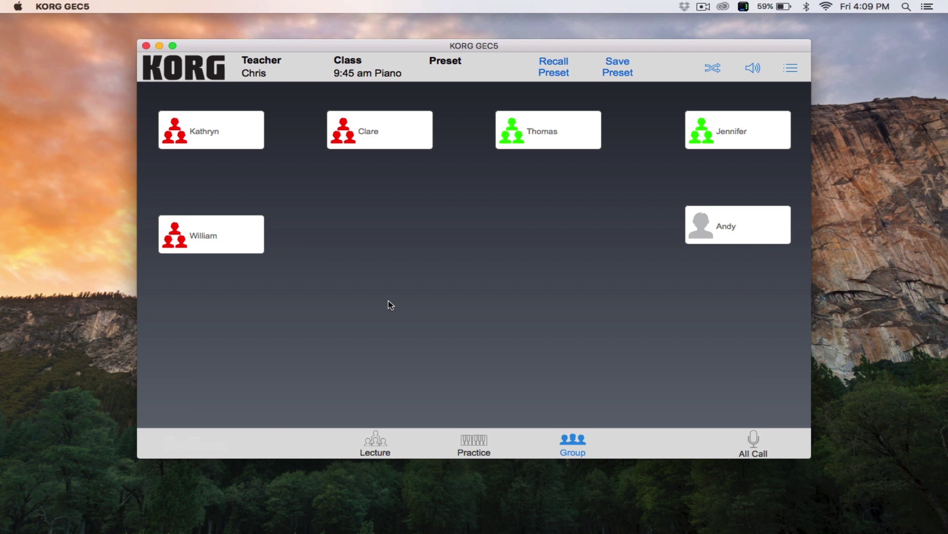
left_click_drag(731, 115, 734, 209)
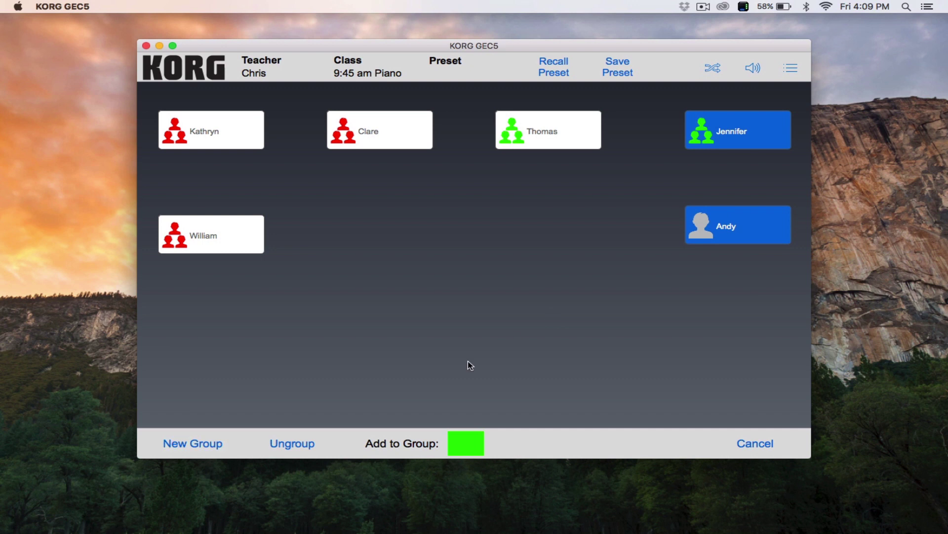
- Add the selected students to the green group and remove the second top-row student from red
left_click(454, 438)
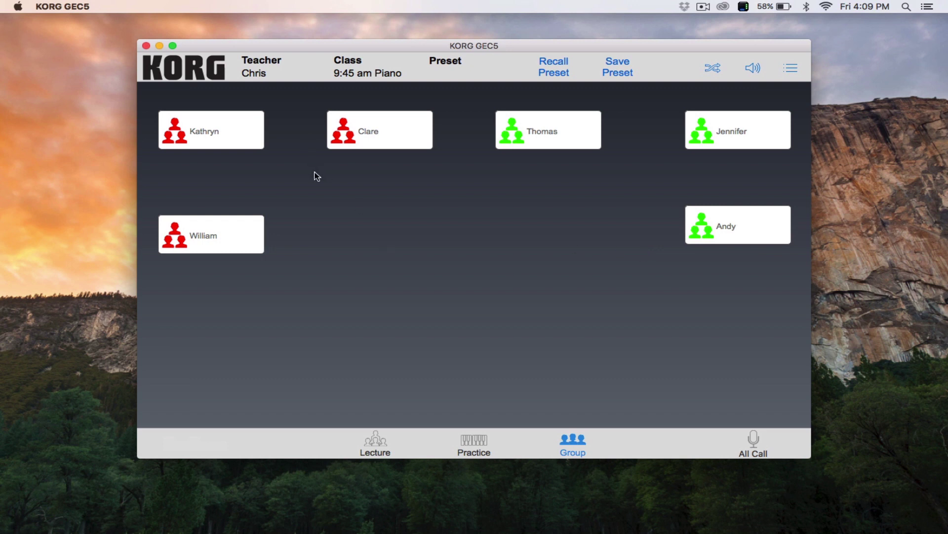
left_click(386, 121)
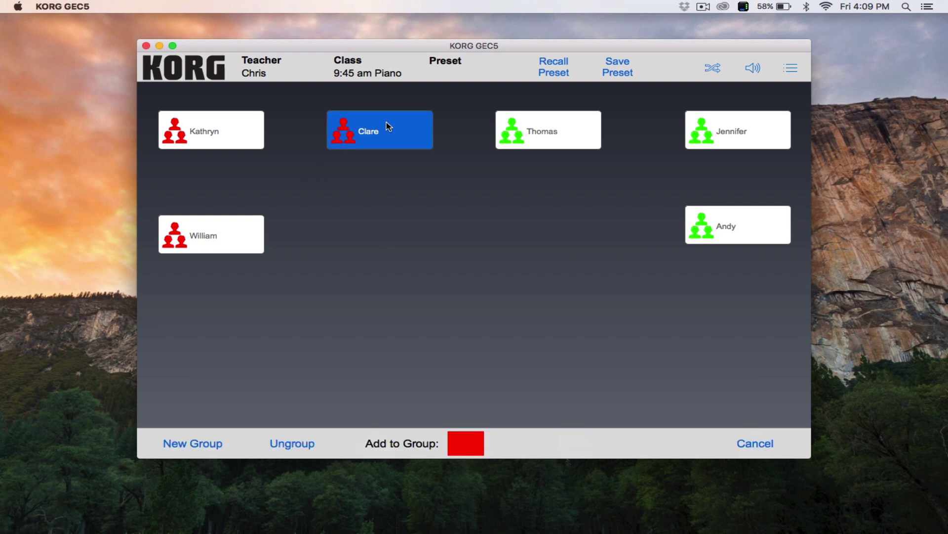
left_click(312, 447)
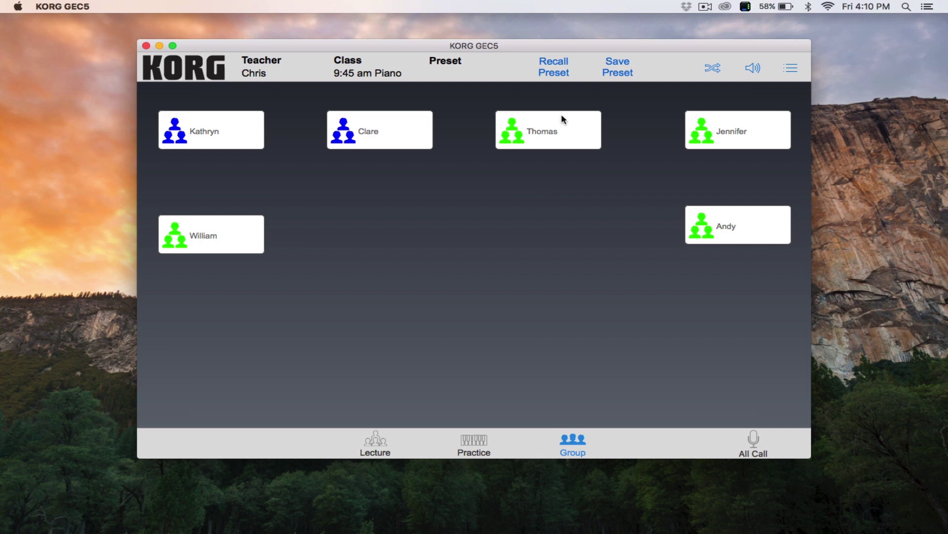
- Save the grouping to Custom Preset 1 as 'Group 1', then recall Group 1
left_click(618, 67)
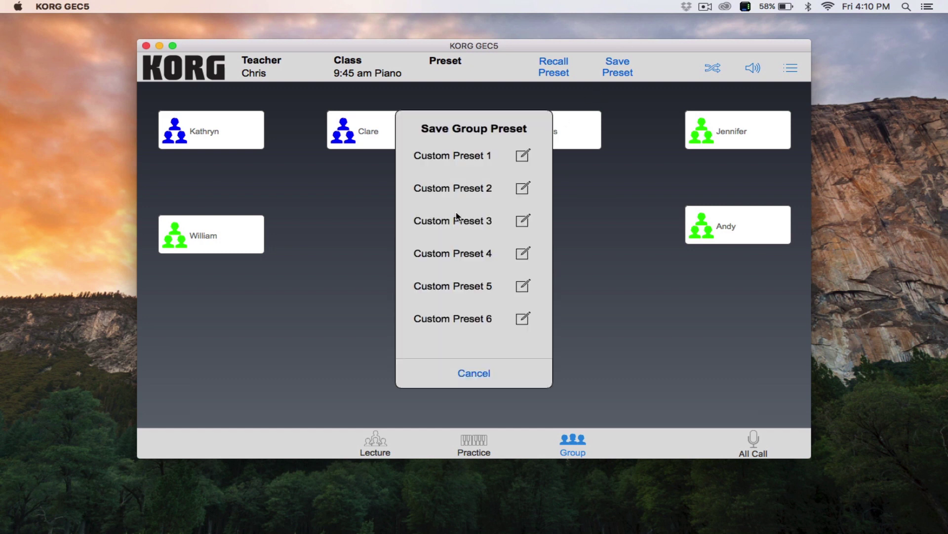
left_click(524, 158)
key("Return")
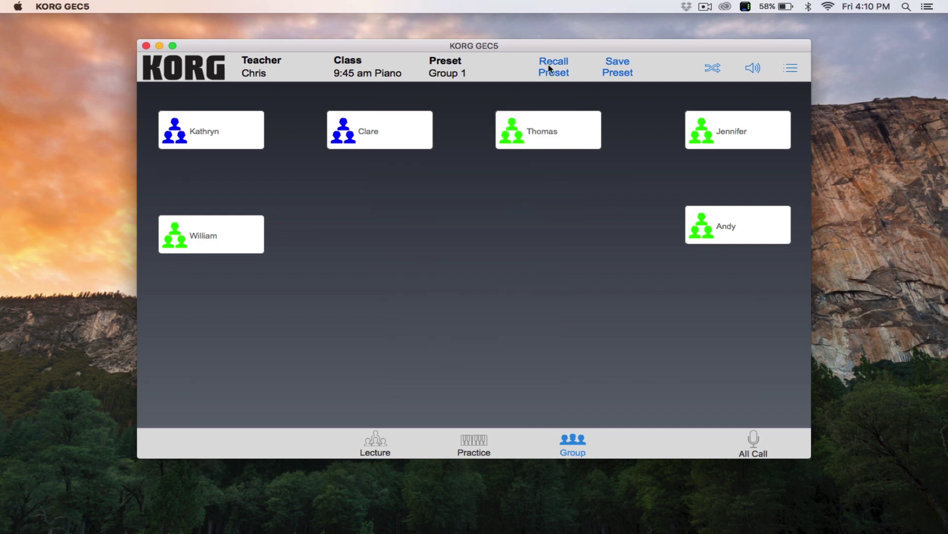
left_click(550, 68)
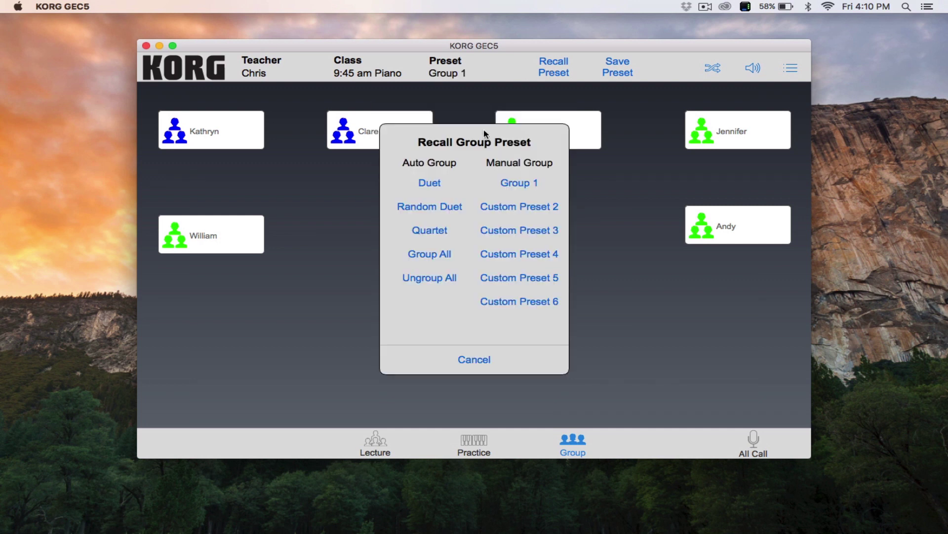
left_click(530, 183)
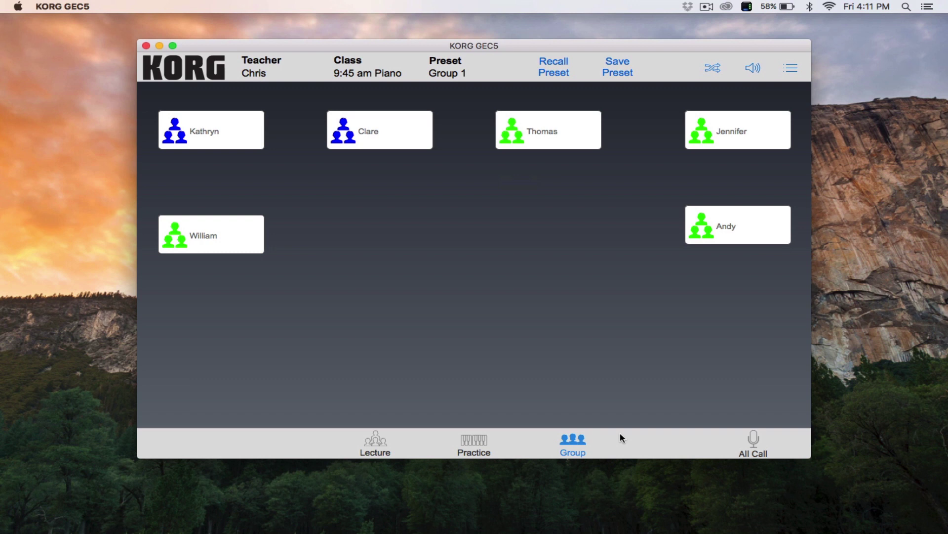
- Engage All Call to talk to every student with Group 1 in force
left_click(749, 445)
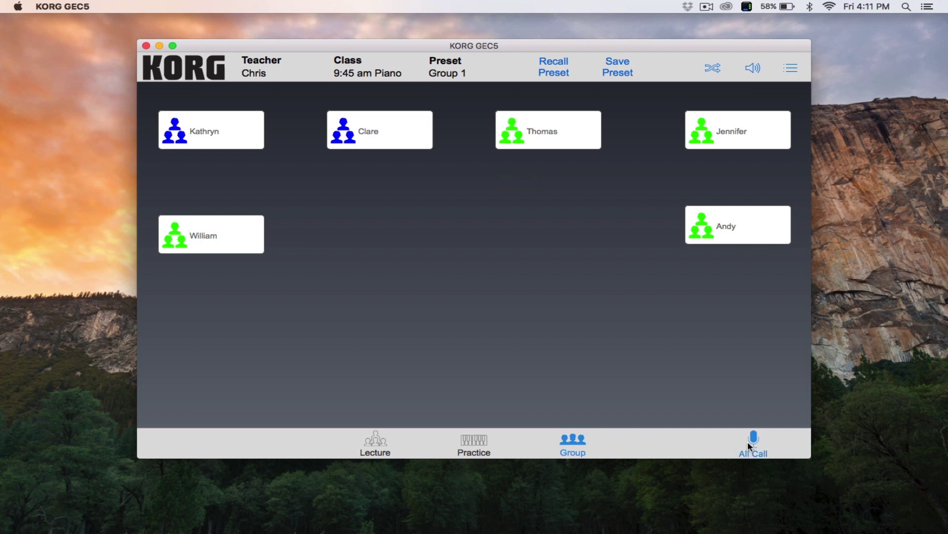